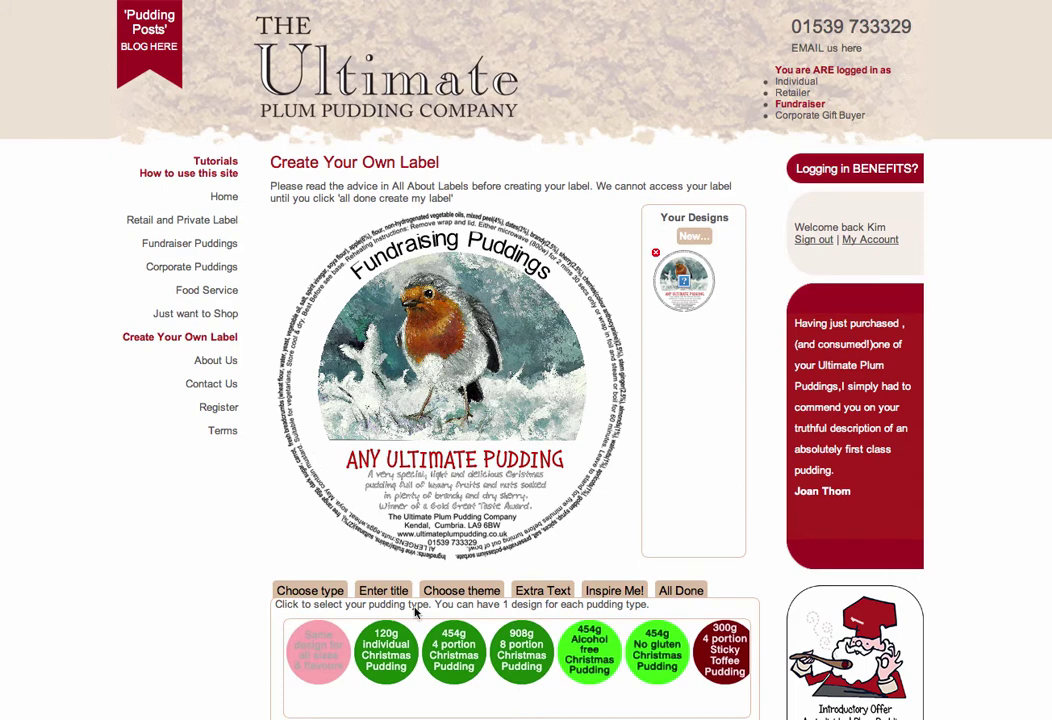
Step: Append ' School name' so the title reads 'Fundraising Puddings School name', and colour it green
click(381, 591)
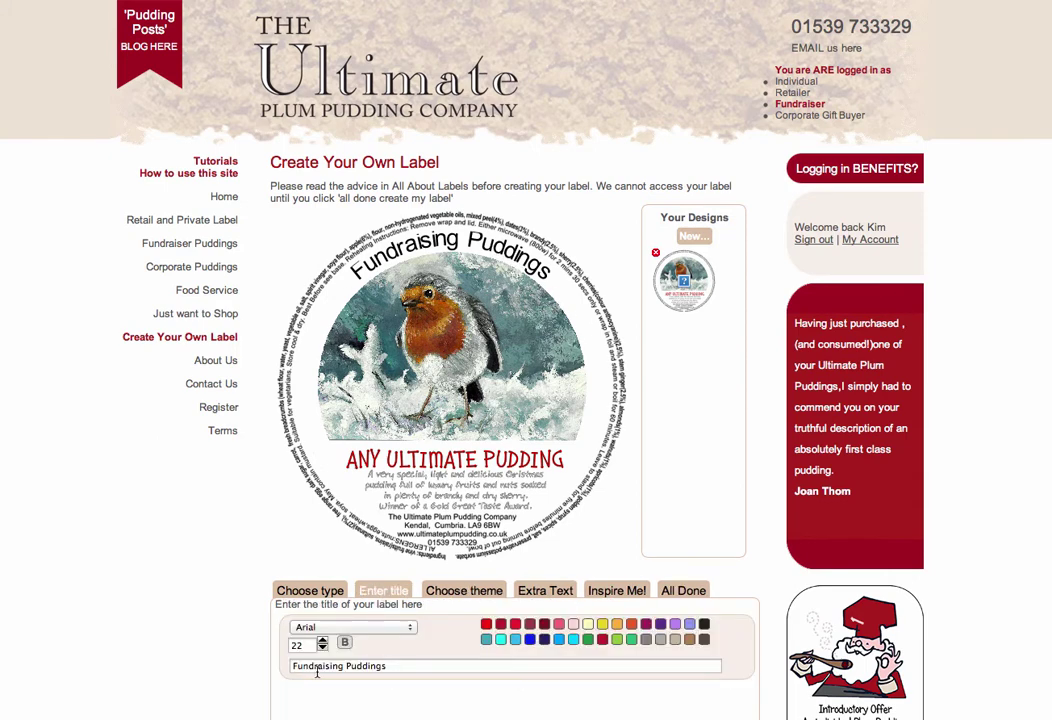
click(390, 667)
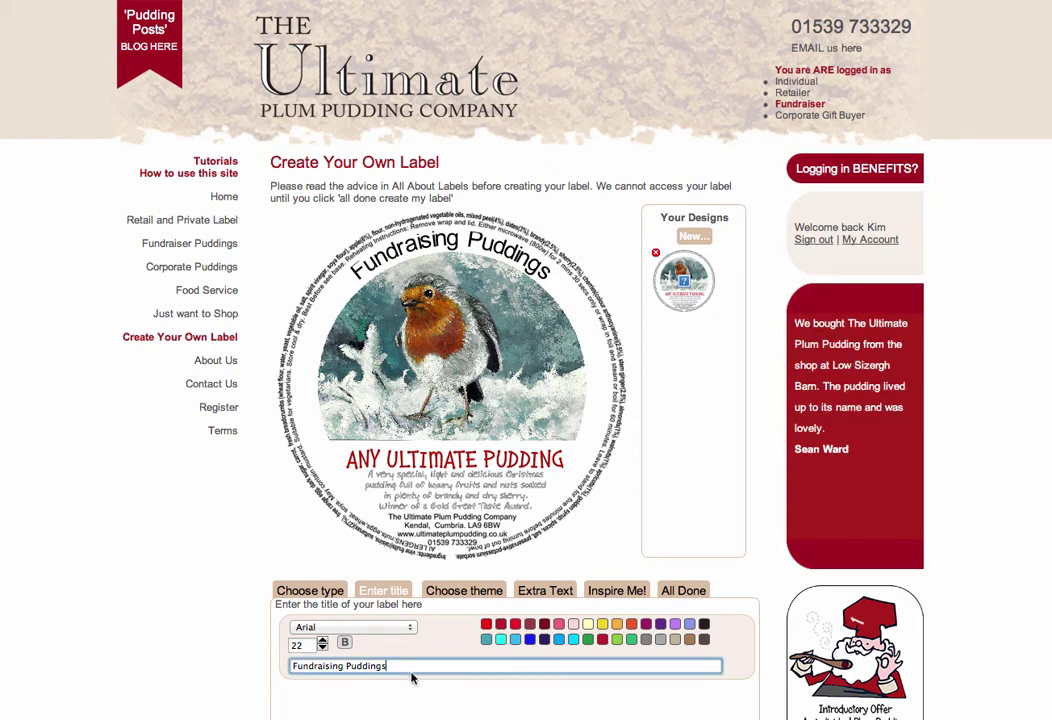
text(School name)
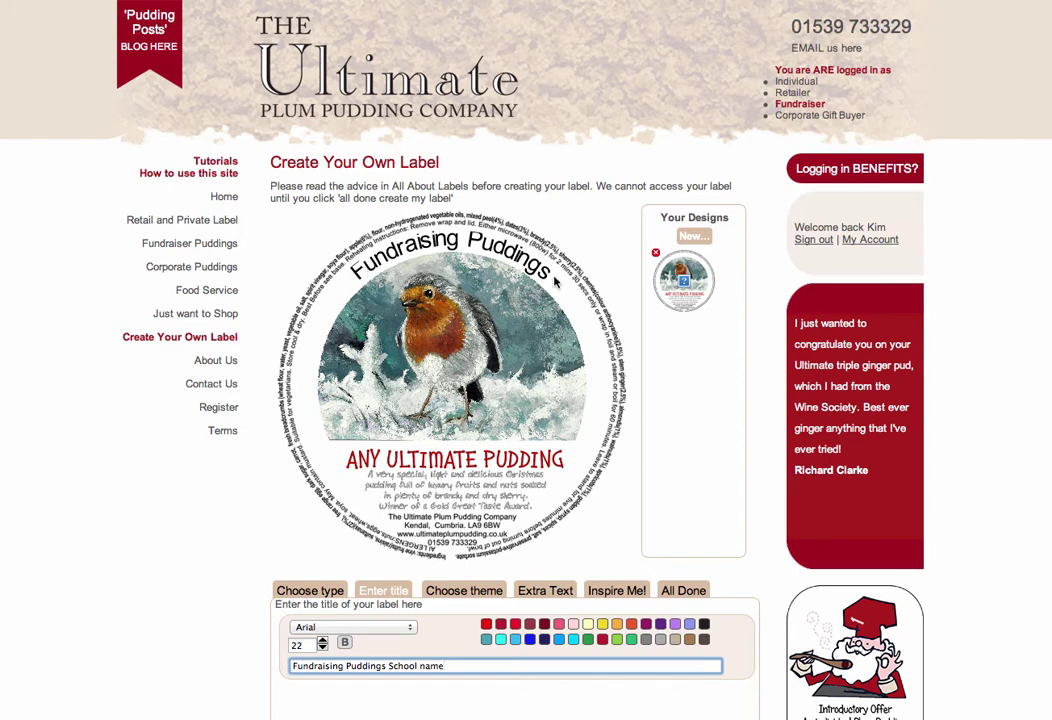
click(587, 641)
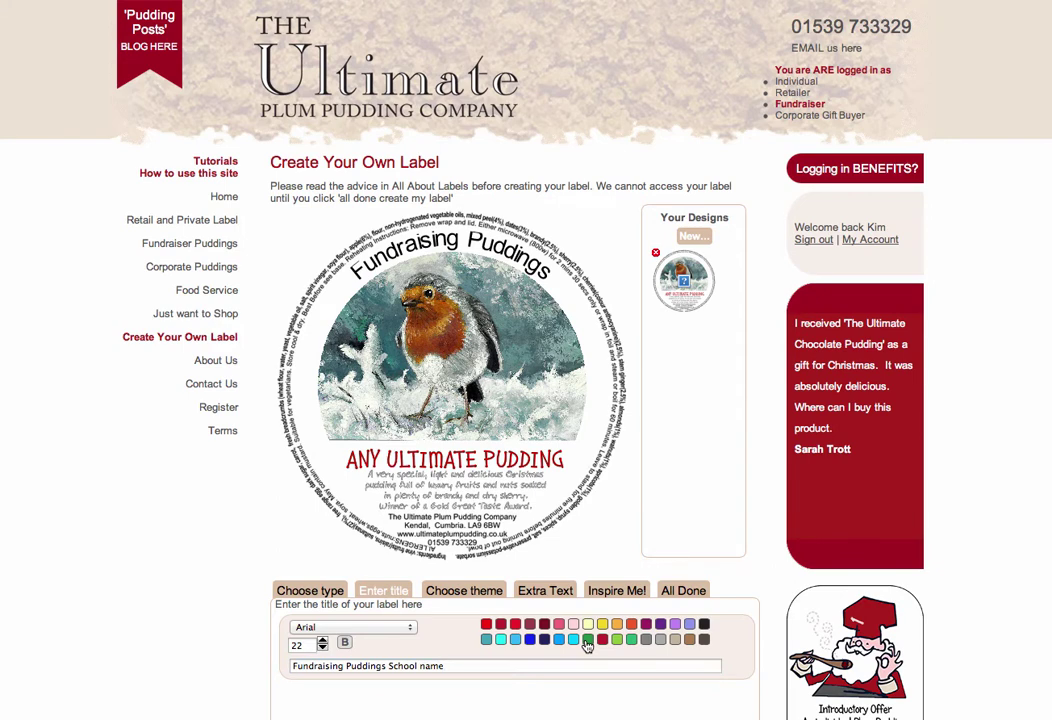
click(587, 641)
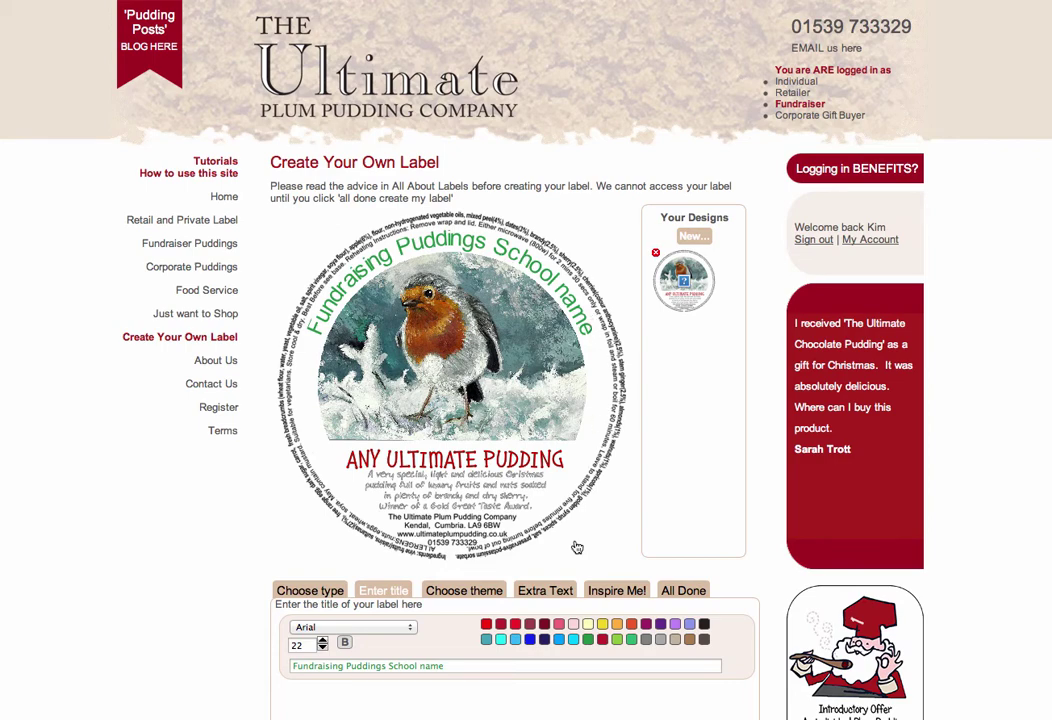
click(443, 667)
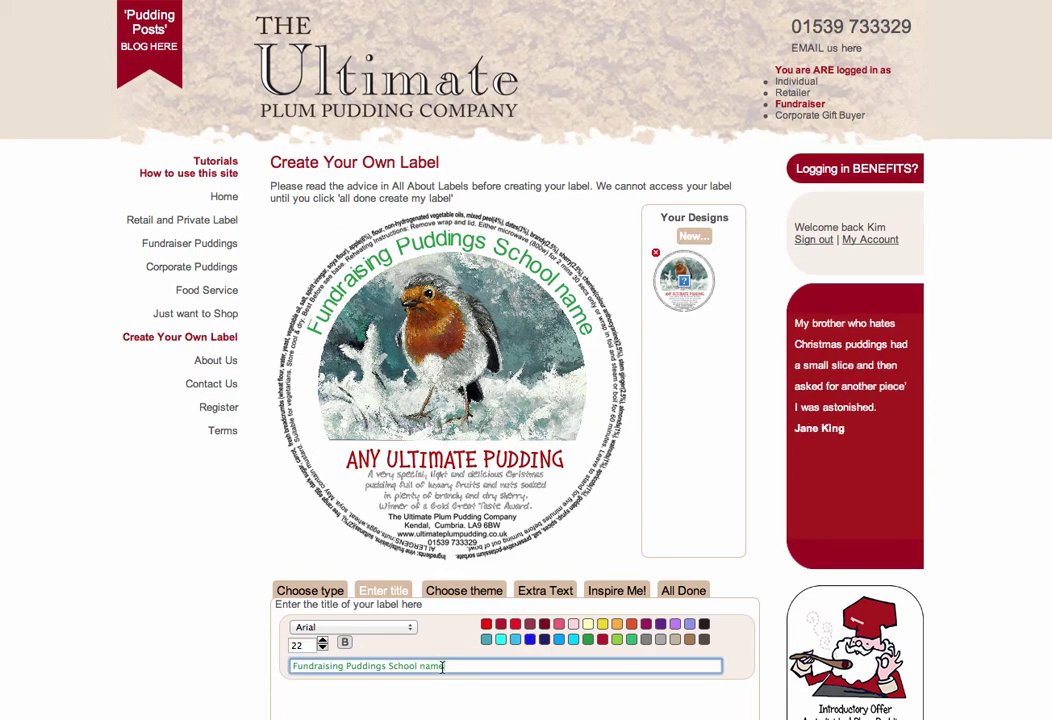
key(BackSpace)
key(BackSpace)
key(BackSpace)
key(BackSpace)
key(BackSpace)
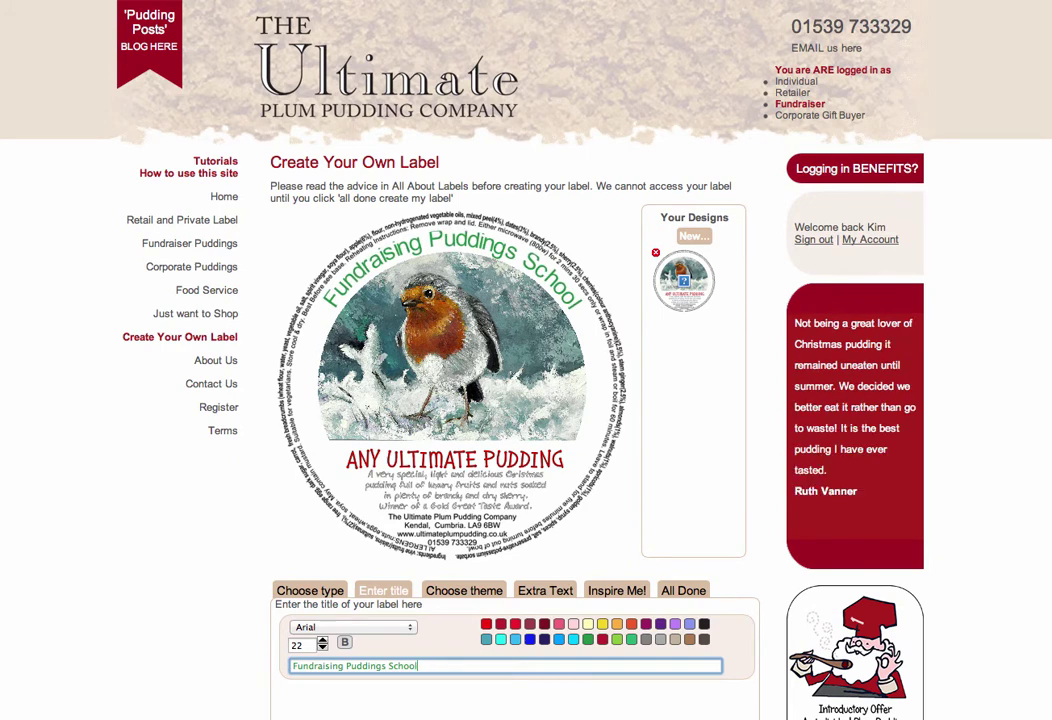
text(l name)
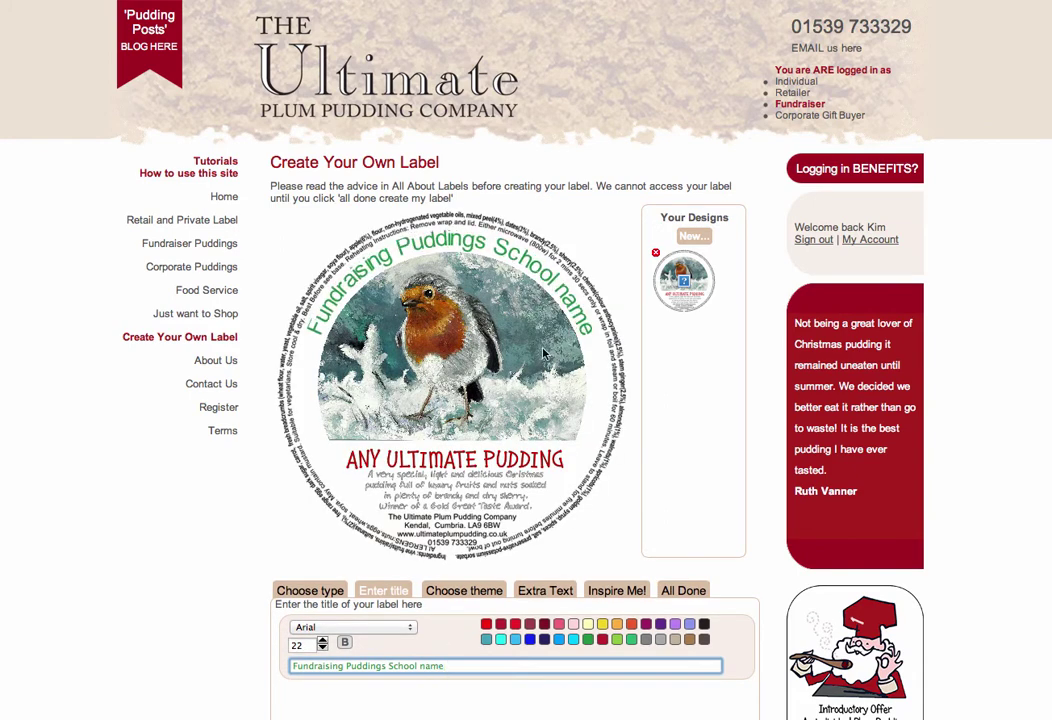
Step: Try Fresca, Lusitana and Petit Formal Script for the title, then settle on Handlee
click(366, 628)
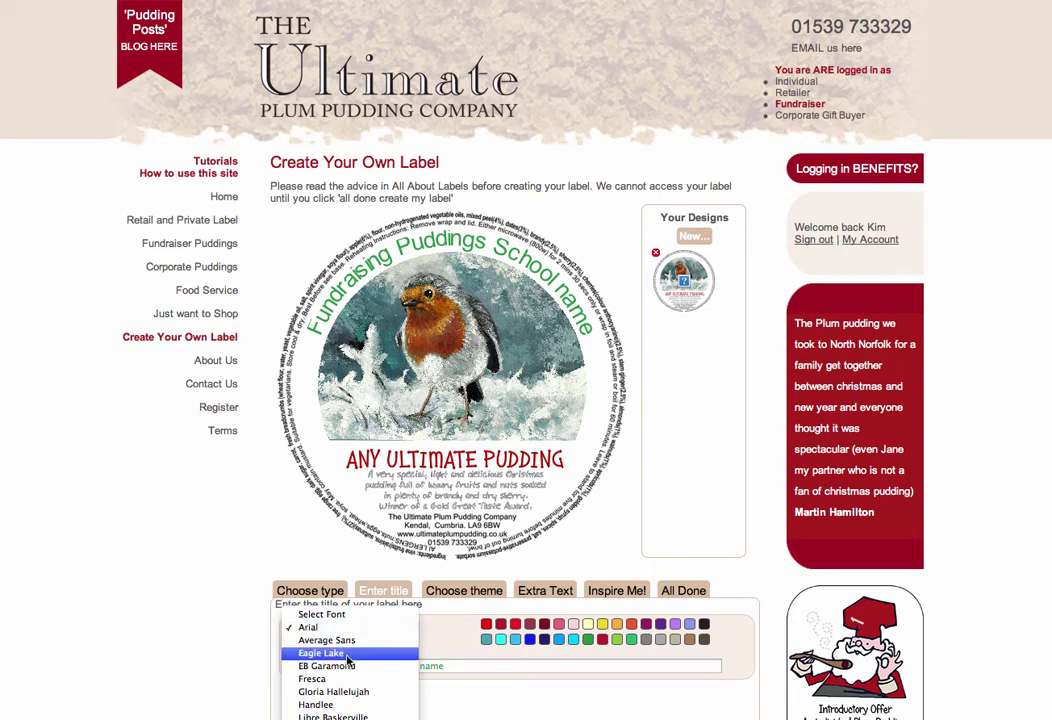
click(314, 680)
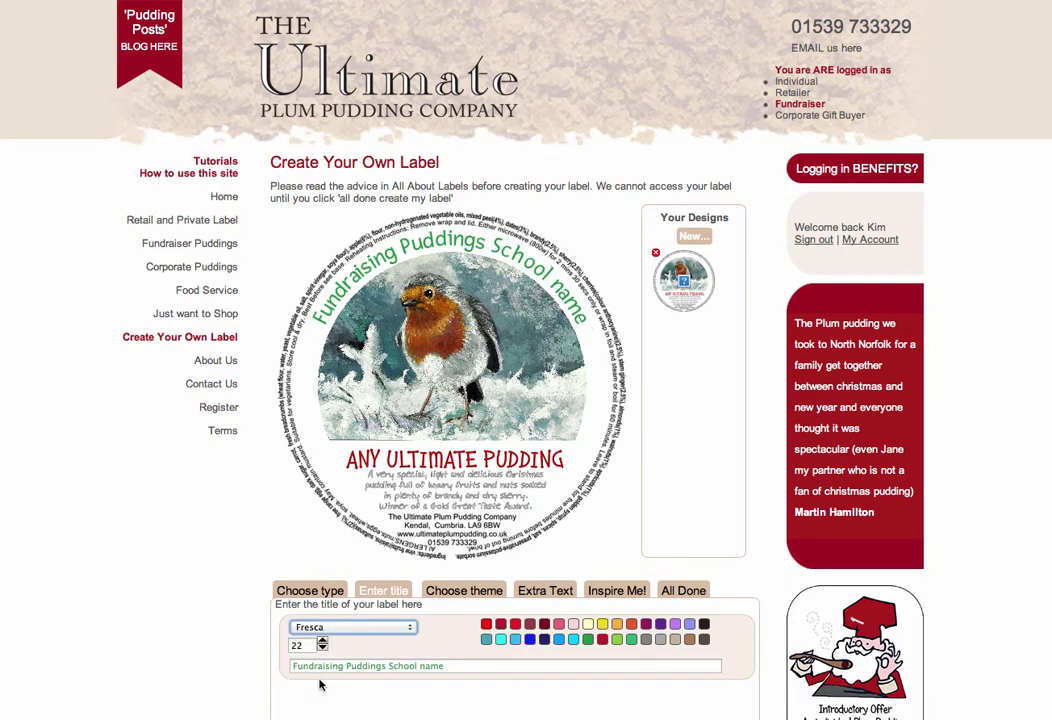
click(400, 627)
click(330, 684)
click(330, 627)
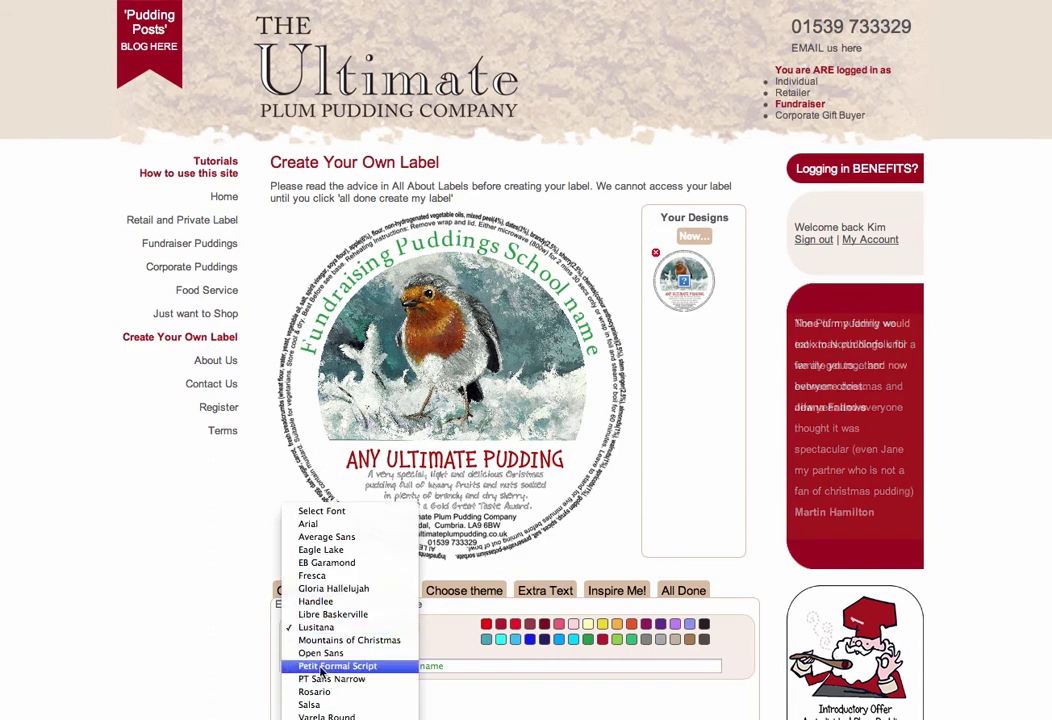
click(322, 667)
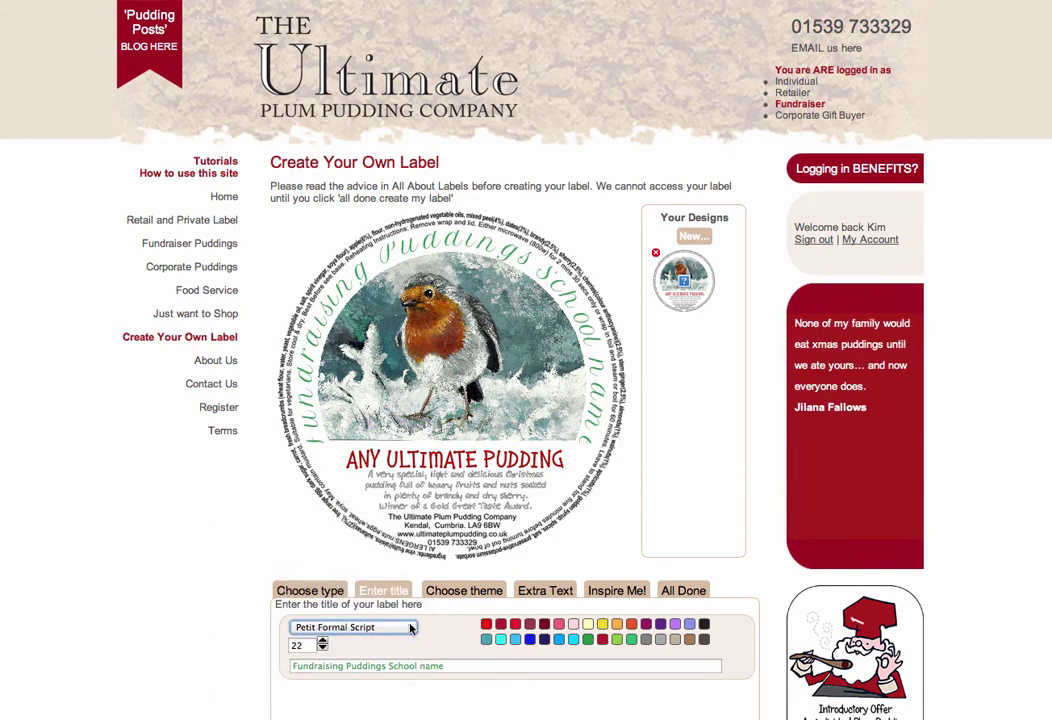
click(370, 627)
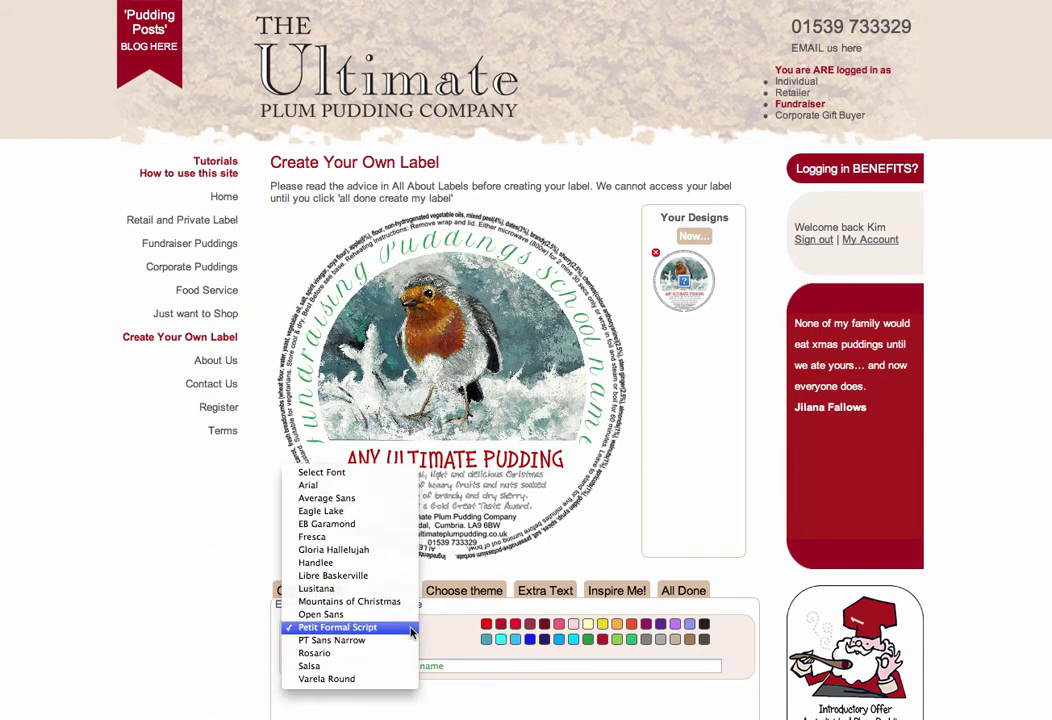
click(314, 562)
Step: Reduce the title font size to 18 and start the optional extra line of text
click(322, 649)
click(322, 650)
click(322, 650)
click(322, 650)
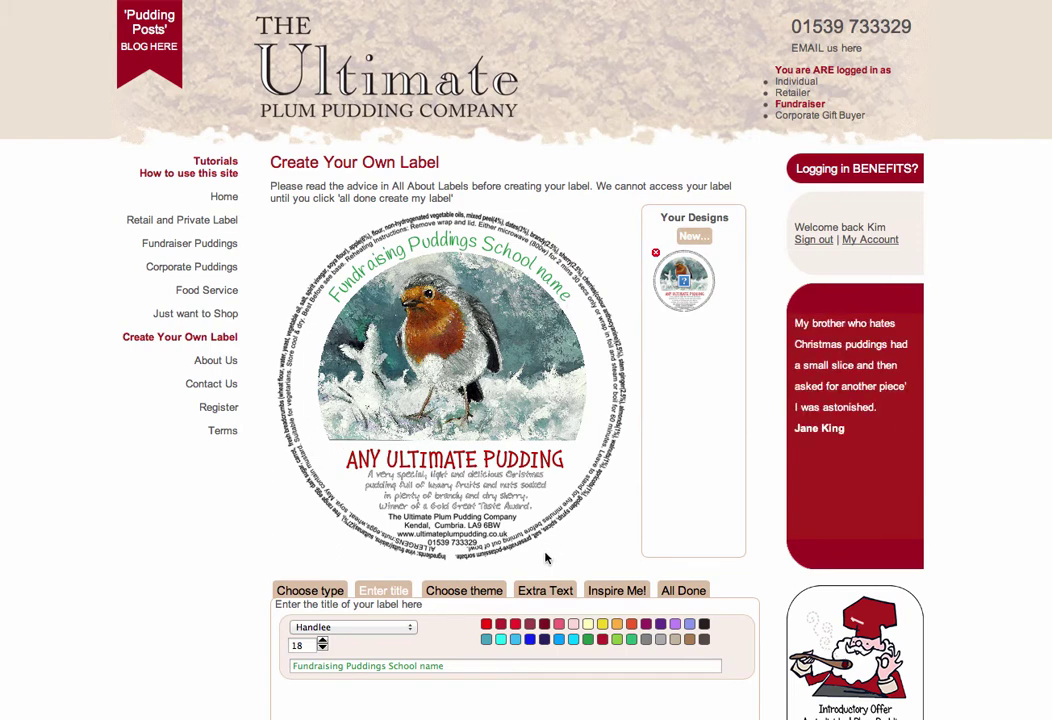
click(540, 594)
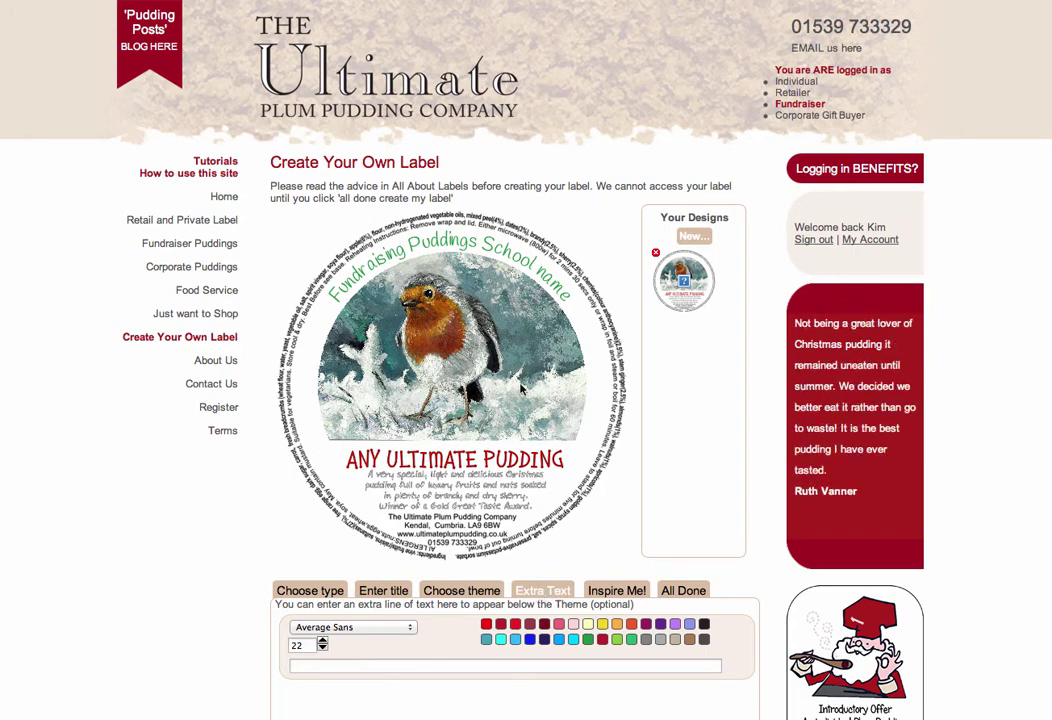
click(302, 664)
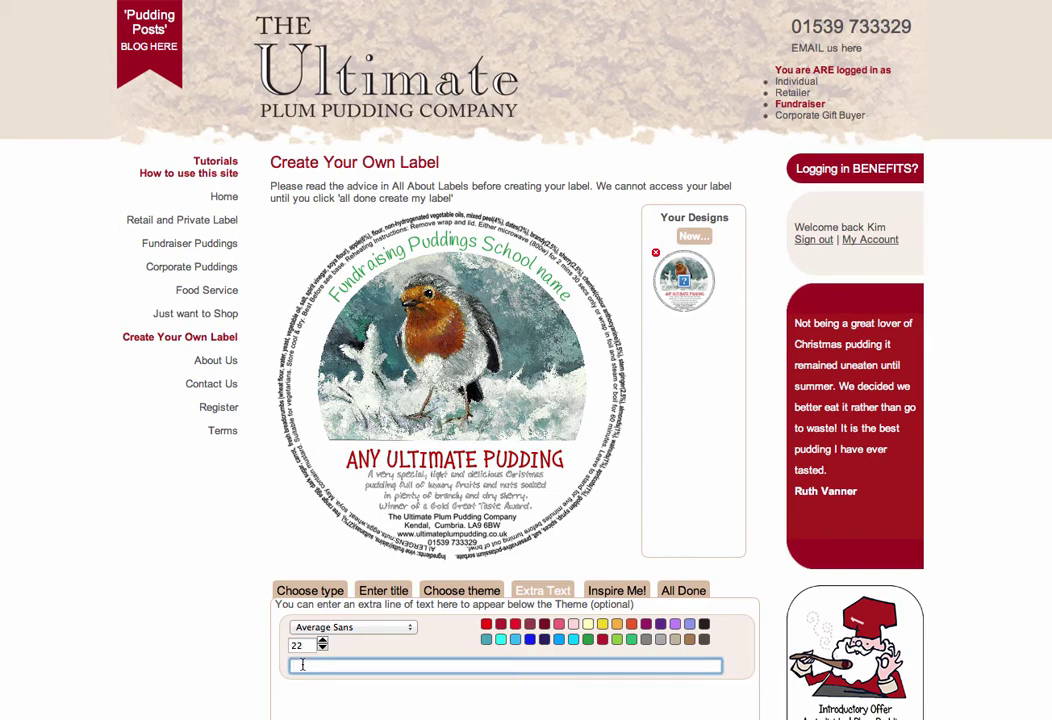
text(Texy)
key(BackSpace)
text(t to )
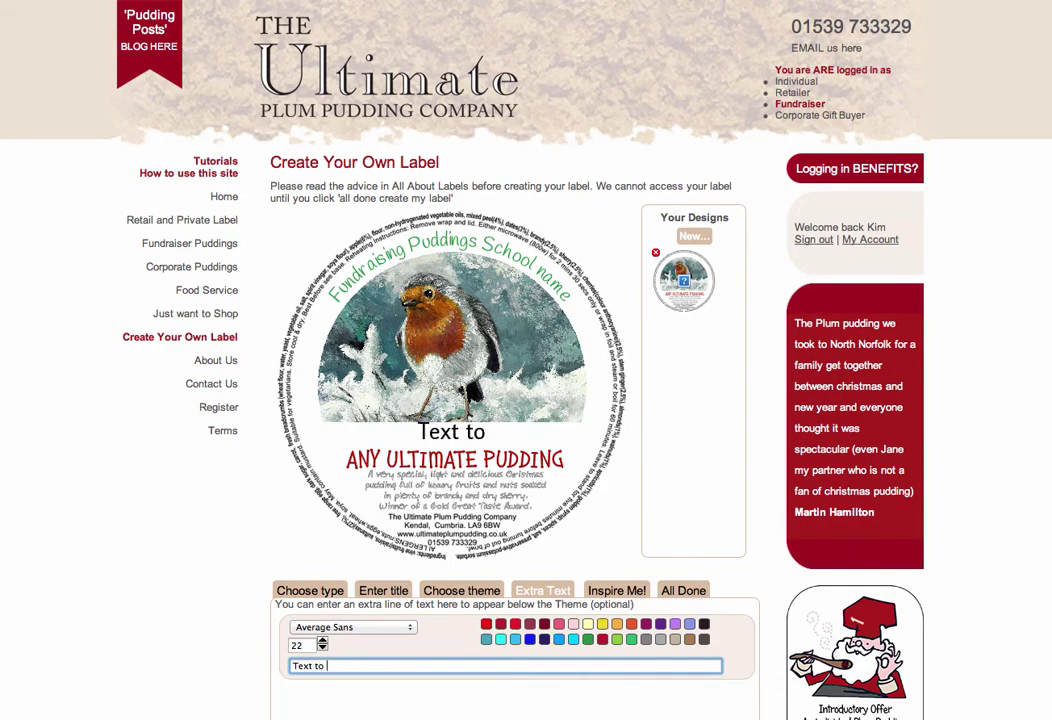
text(go here)
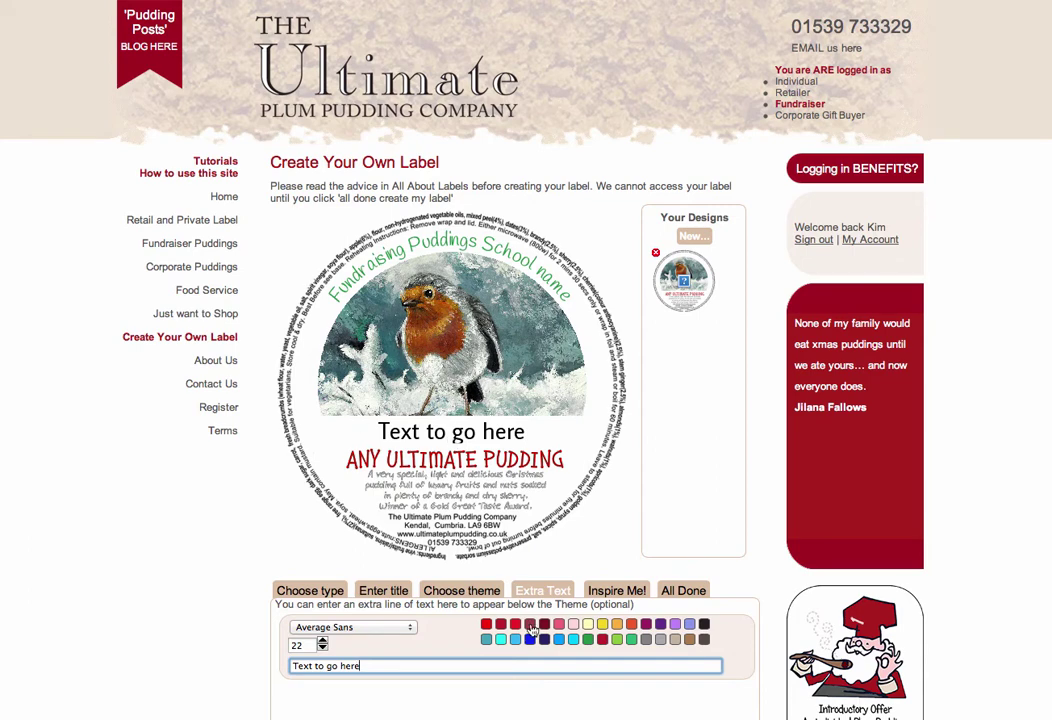
click(492, 626)
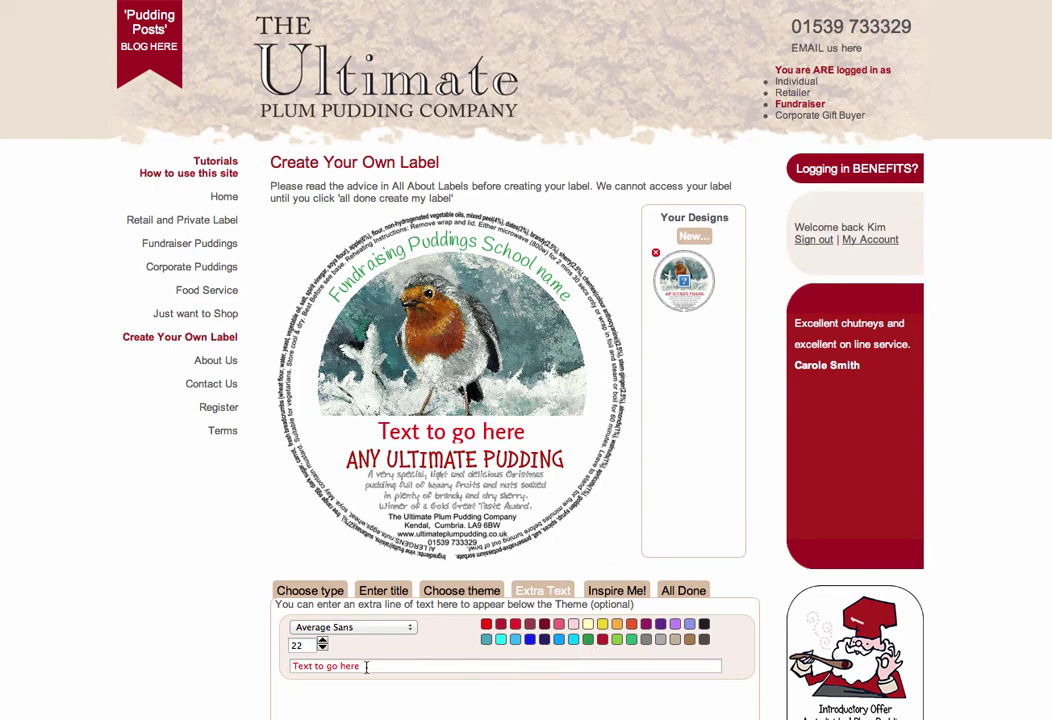
drag(366, 667, 272, 664)
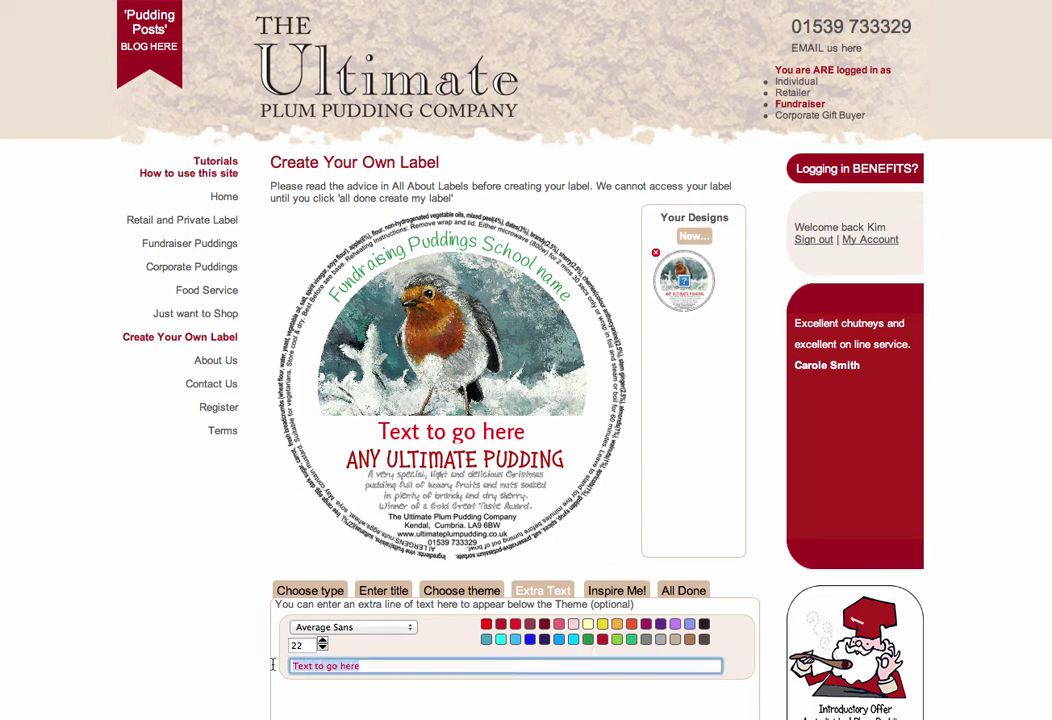
key(BackSpace)
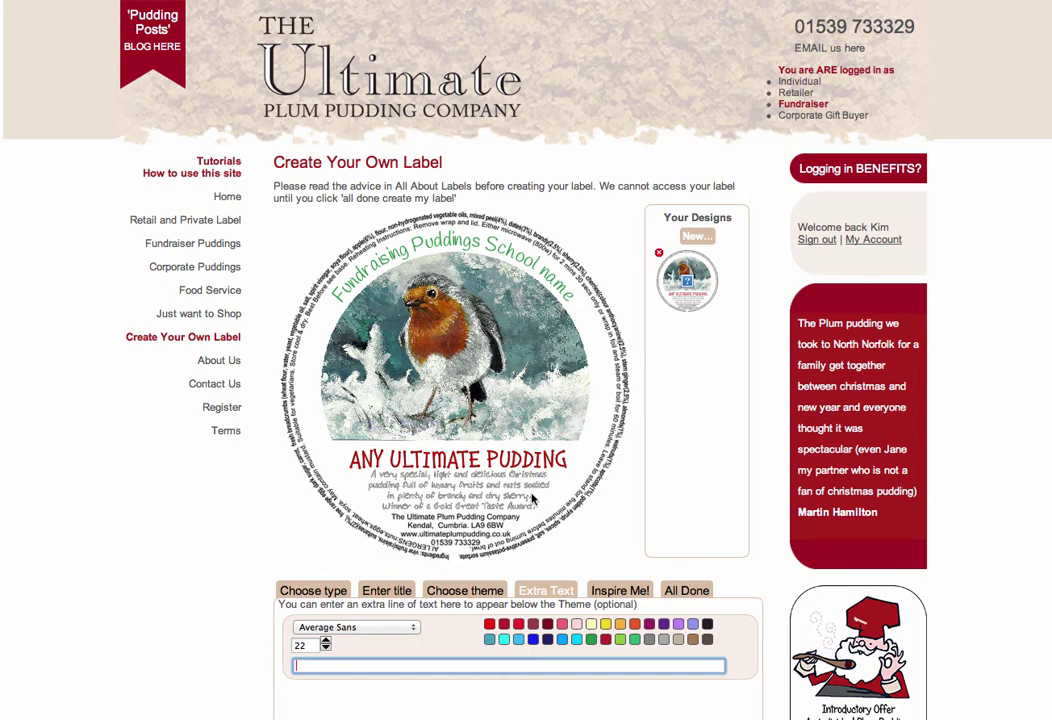
Step: Preview the red Christmas ornament theme, then apply the colourful hand-drawn bird theme
click(451, 593)
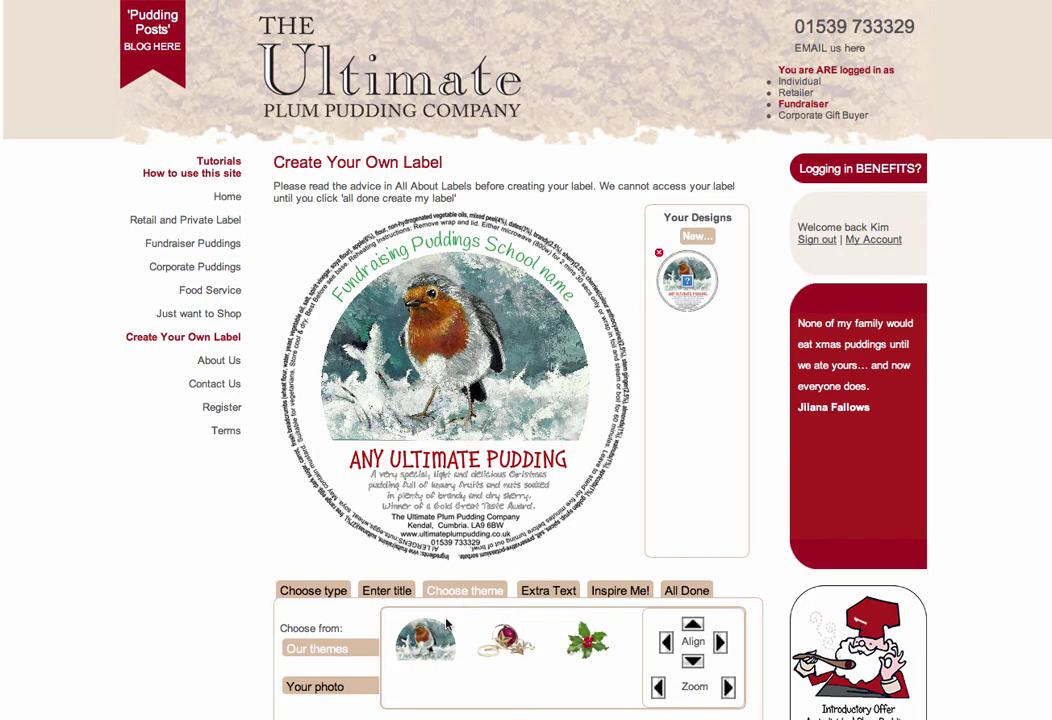
click(507, 642)
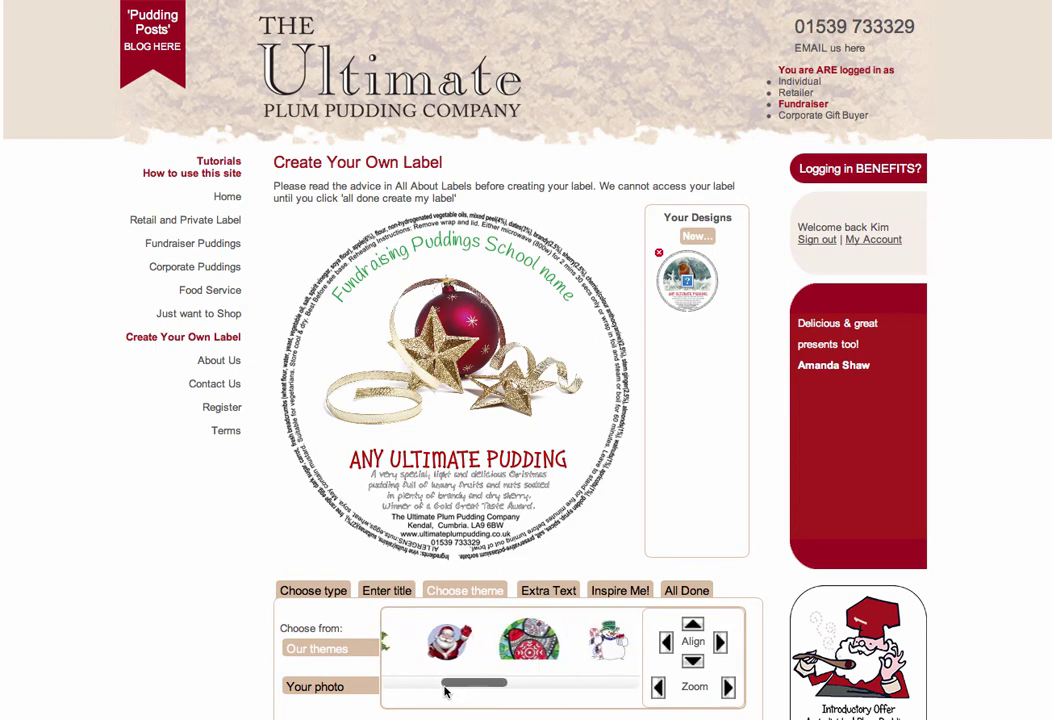
click(452, 650)
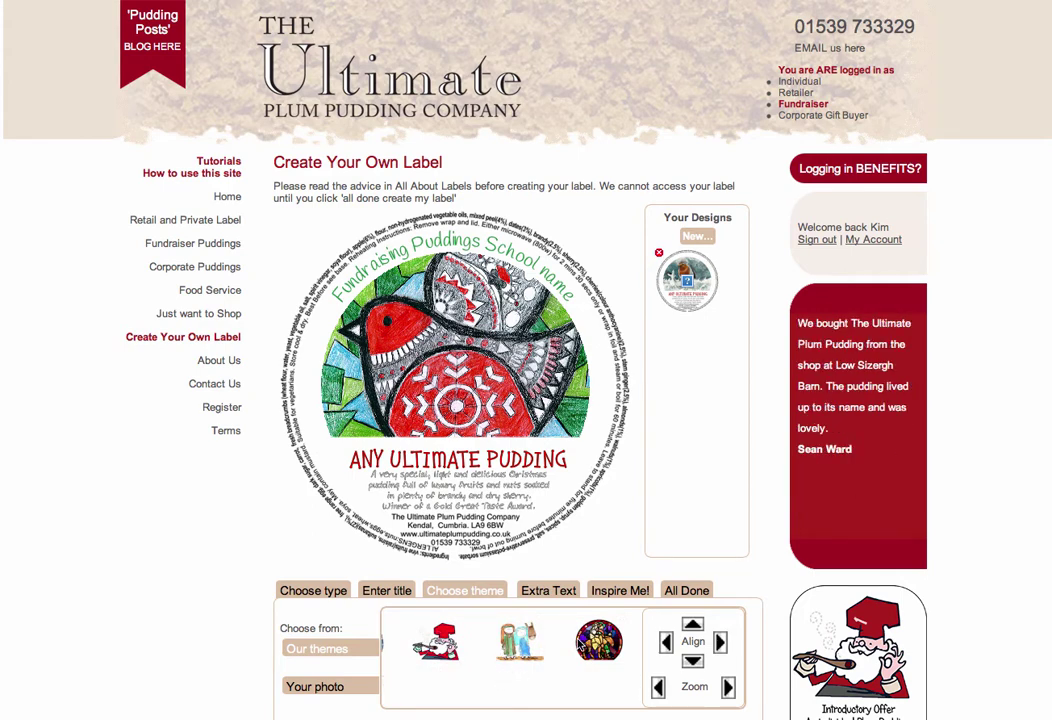
Step: Choose Rugby.jpg from the Desktop as the photo to upload for the label
click(318, 688)
mouse_move(320, 693)
mouse_down()
mouse_move(340, 688)
mouse_move(328, 686)
mouse_up()
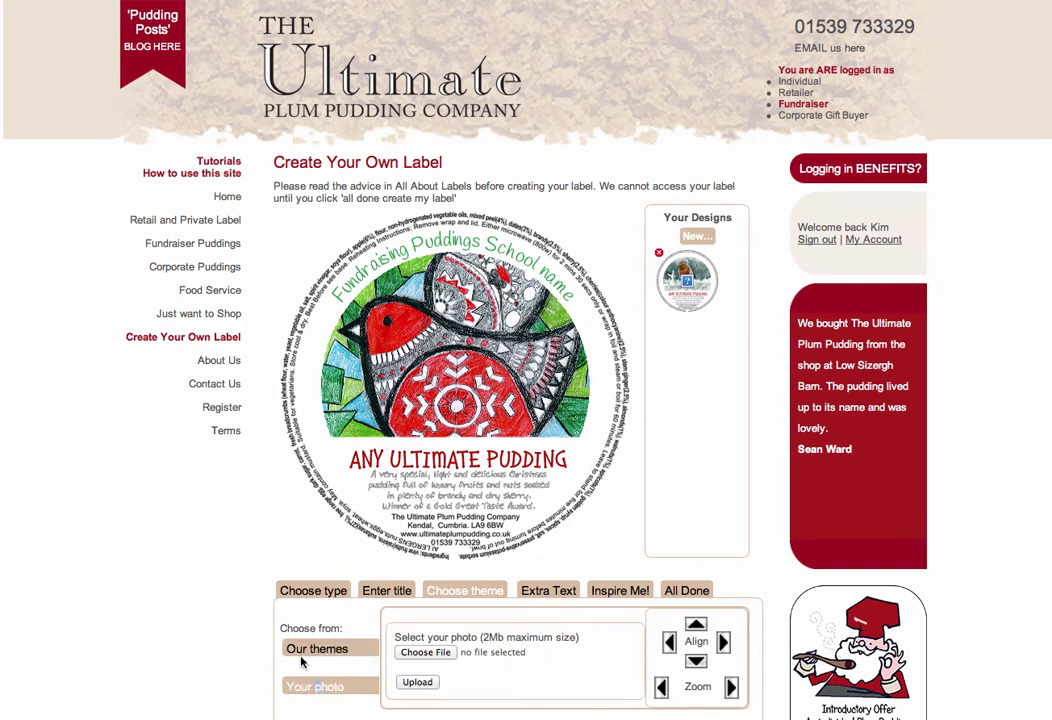
click(313, 650)
click(310, 688)
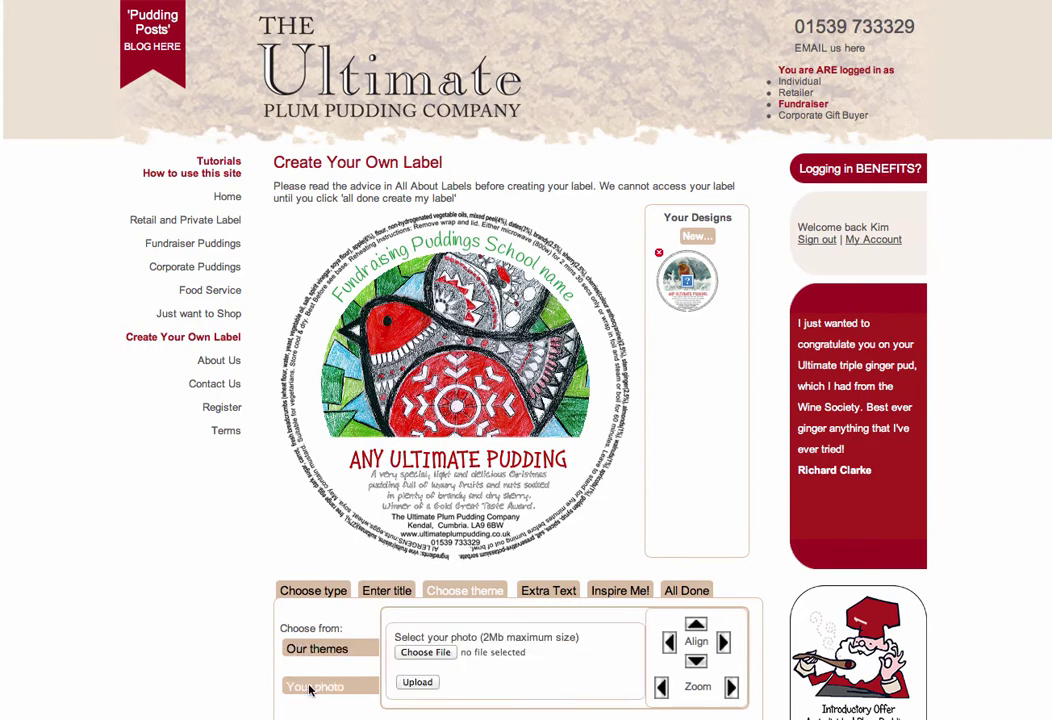
click(419, 655)
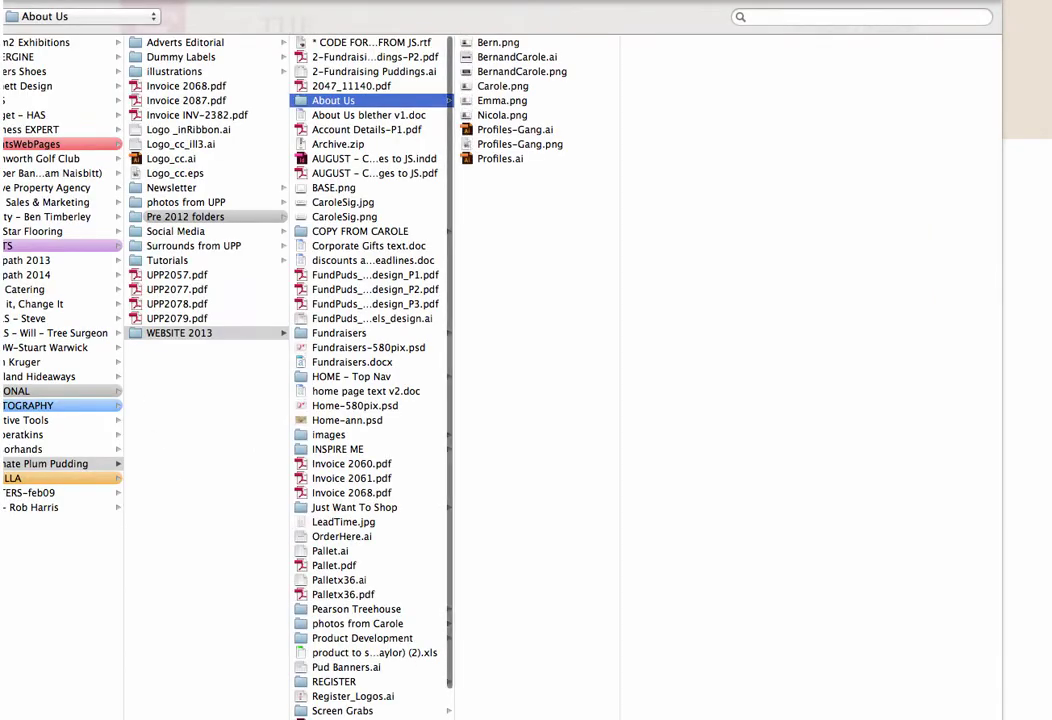
key(super+shift+d)
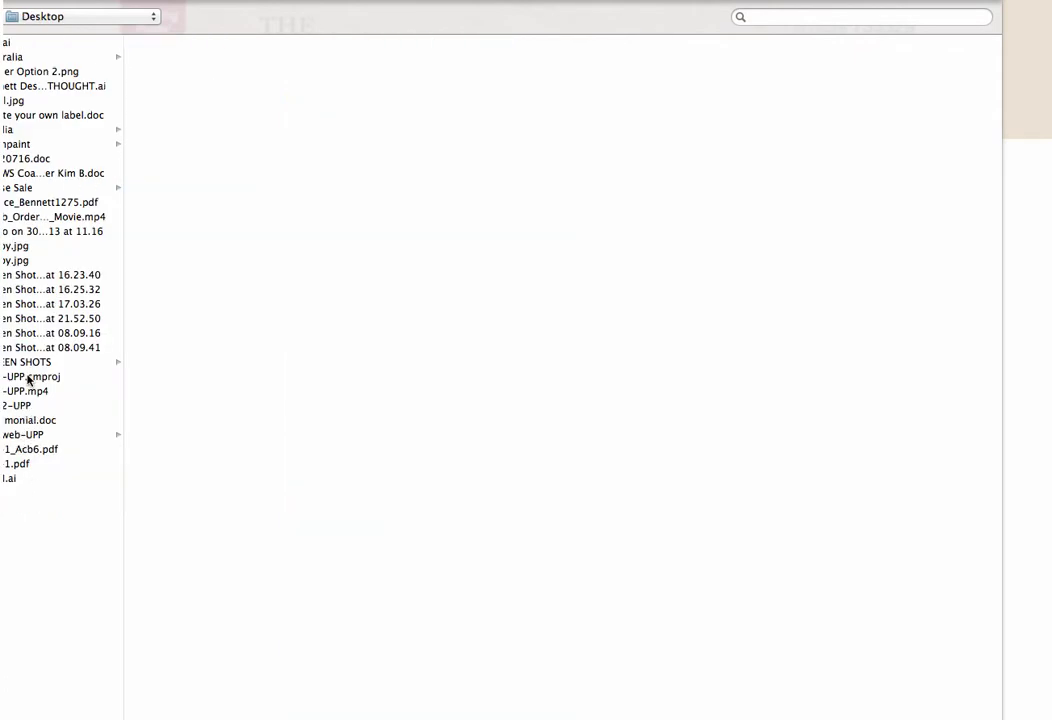
click(17, 262)
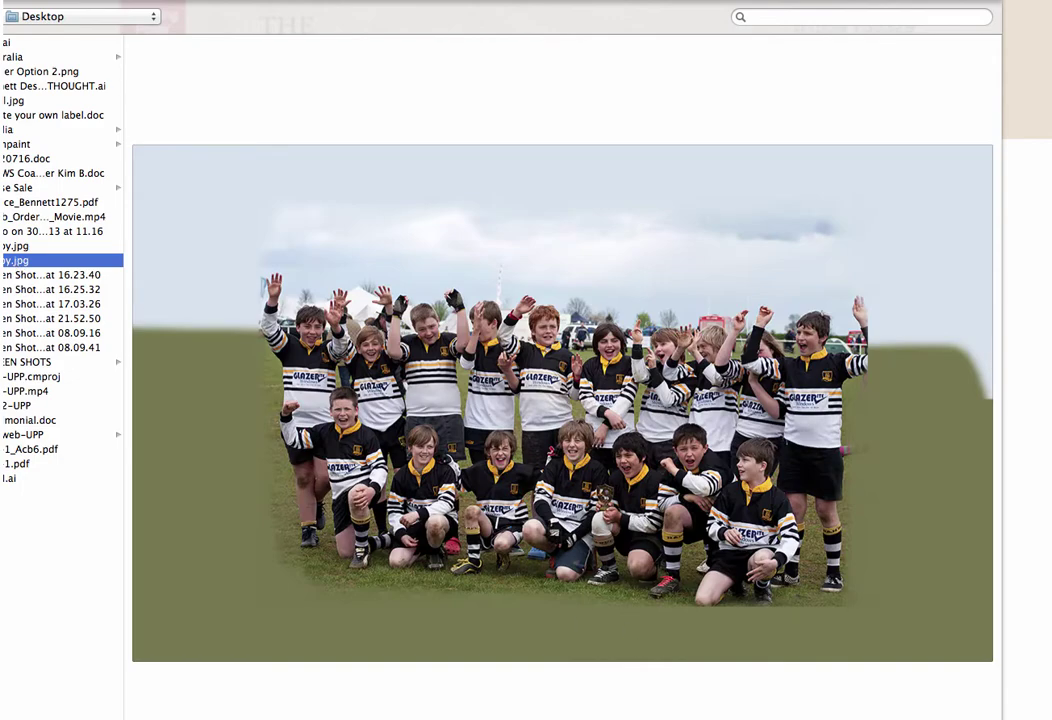
key(Return)
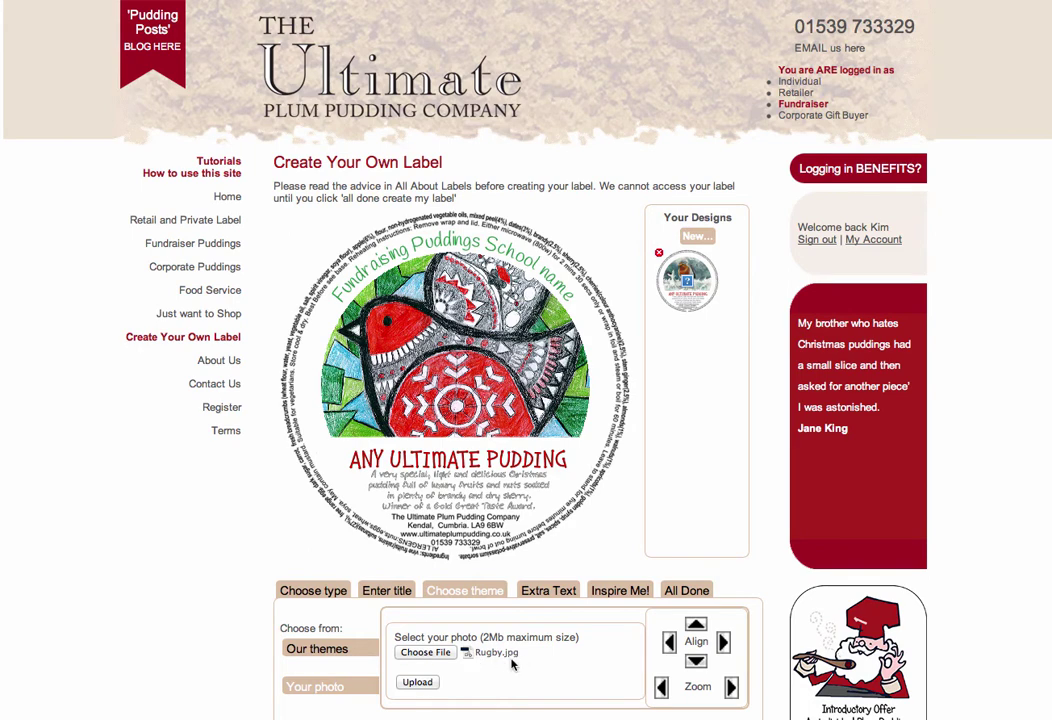
Step: Upload the rugby photo and zoom it in until it fills the label circle
click(417, 683)
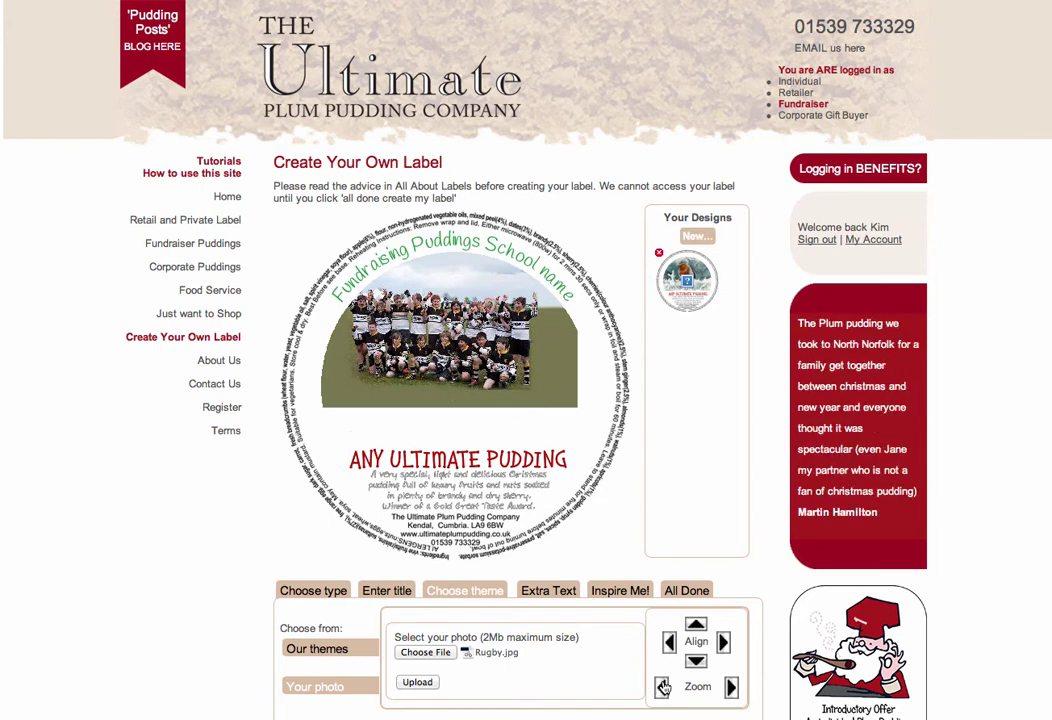
click(731, 688)
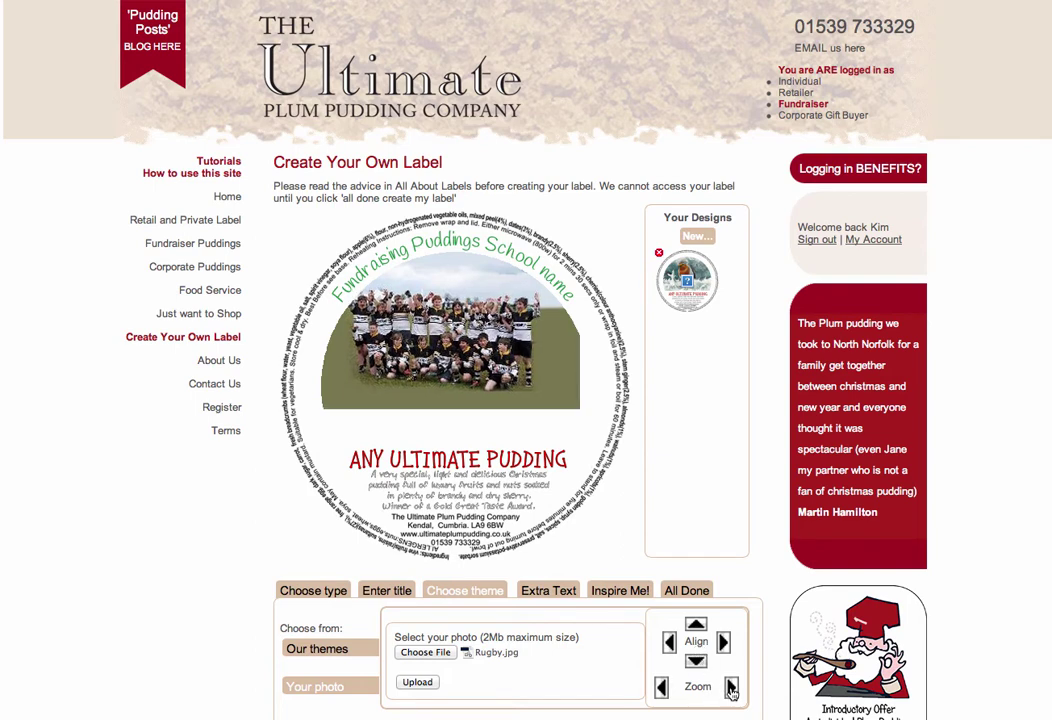
click(731, 688)
click(731, 688)
click(731, 688)
click(731, 688)
click(731, 688)
click(731, 688)
click(731, 688)
click(731, 688)
click(731, 688)
click(731, 688)
click(731, 688)
click(731, 688)
click(731, 688)
click(731, 688)
click(731, 688)
Step: Nudge the team photo left and down to centre it in the circle
click(670, 645)
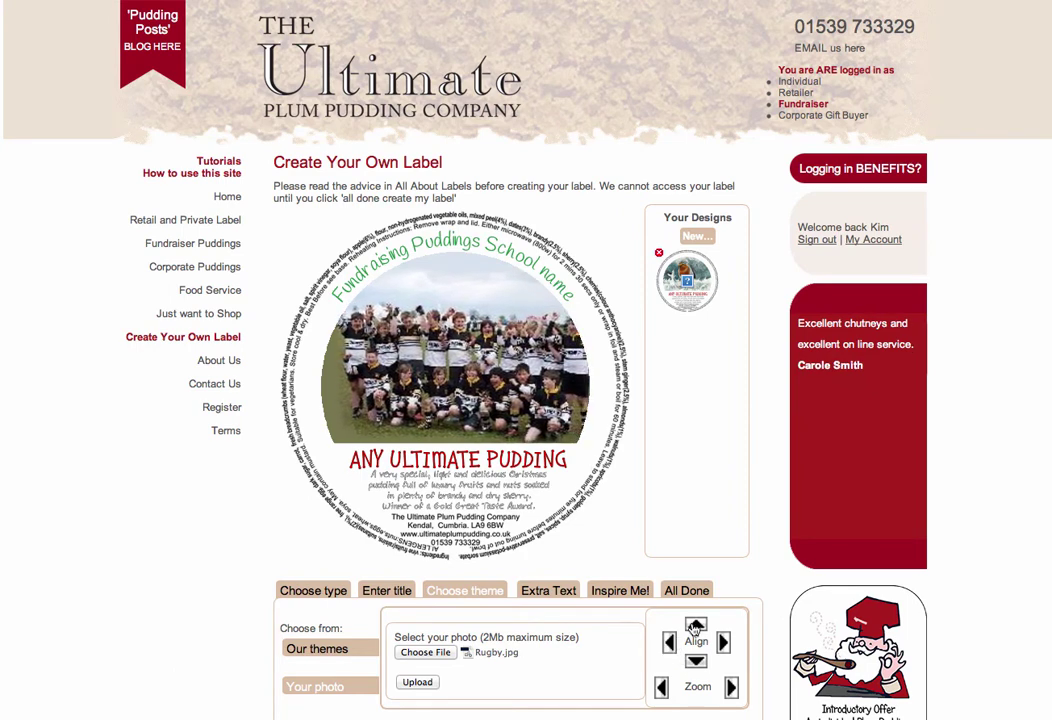
click(695, 659)
click(695, 659)
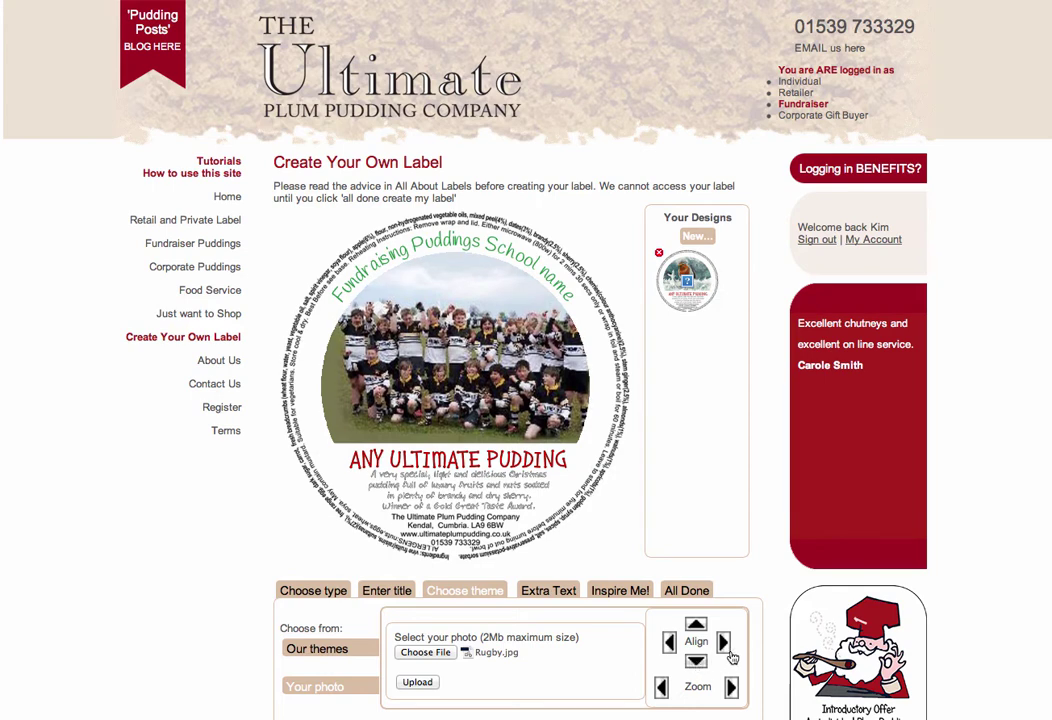
click(670, 645)
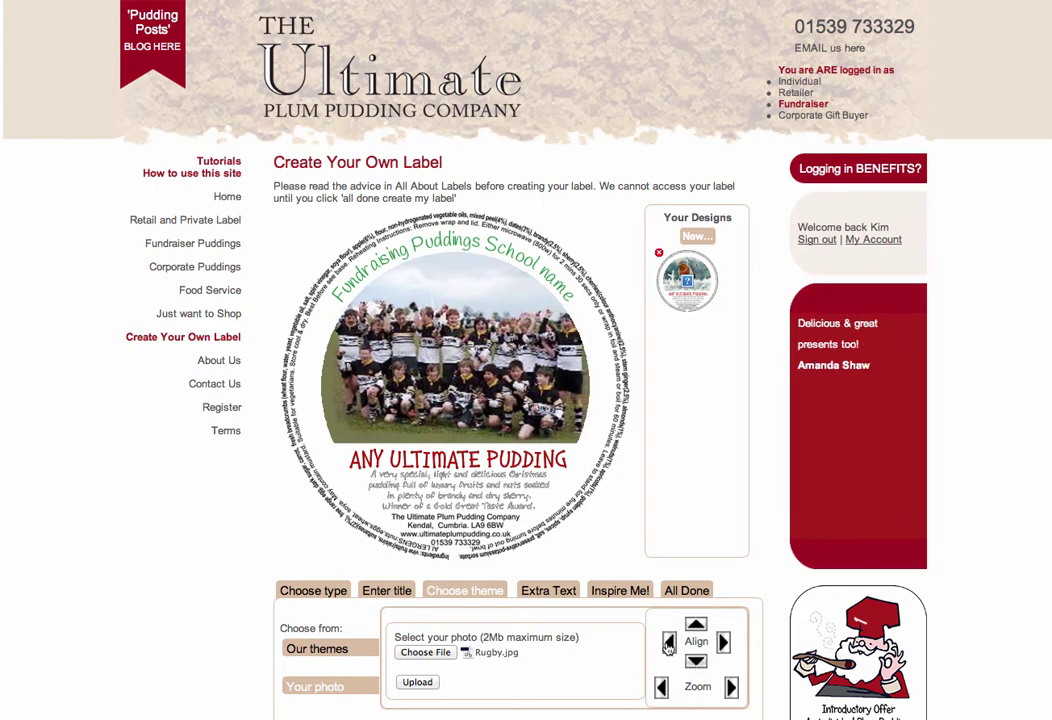
click(669, 645)
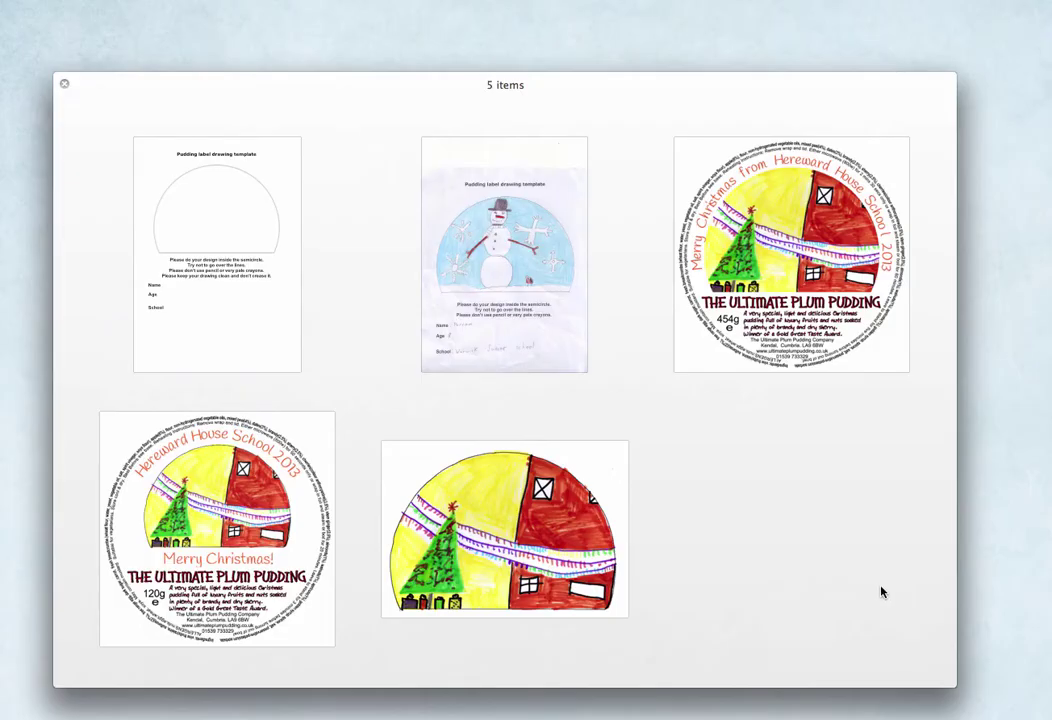
Step: View the blank drawing template and the snowman drawing full size
click(252, 250)
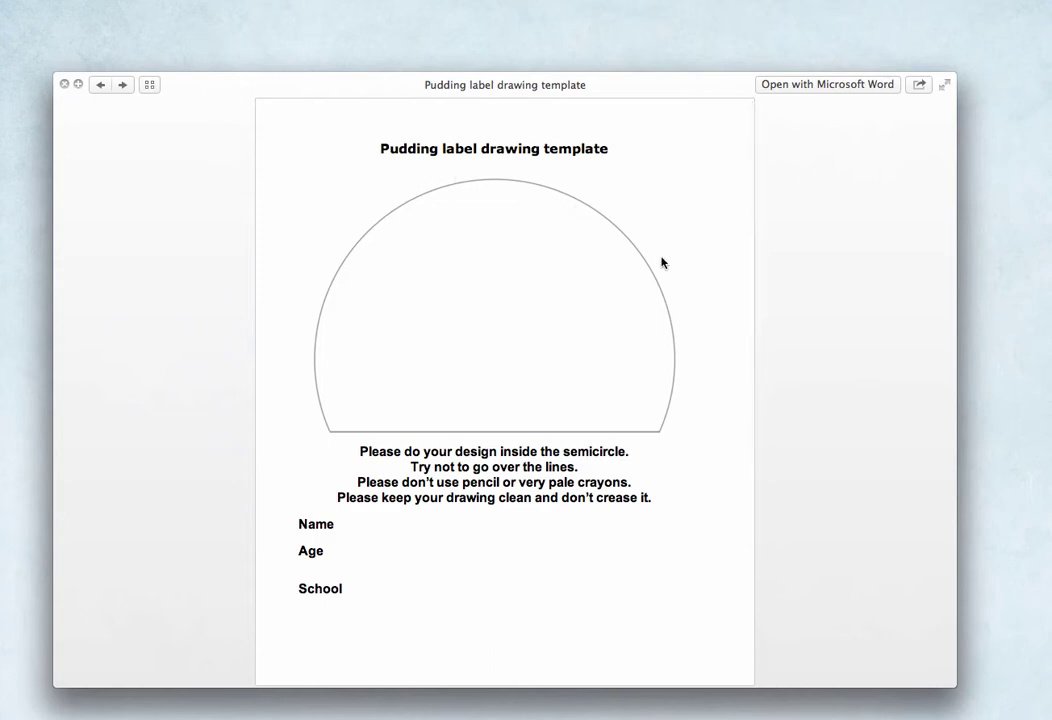
click(149, 84)
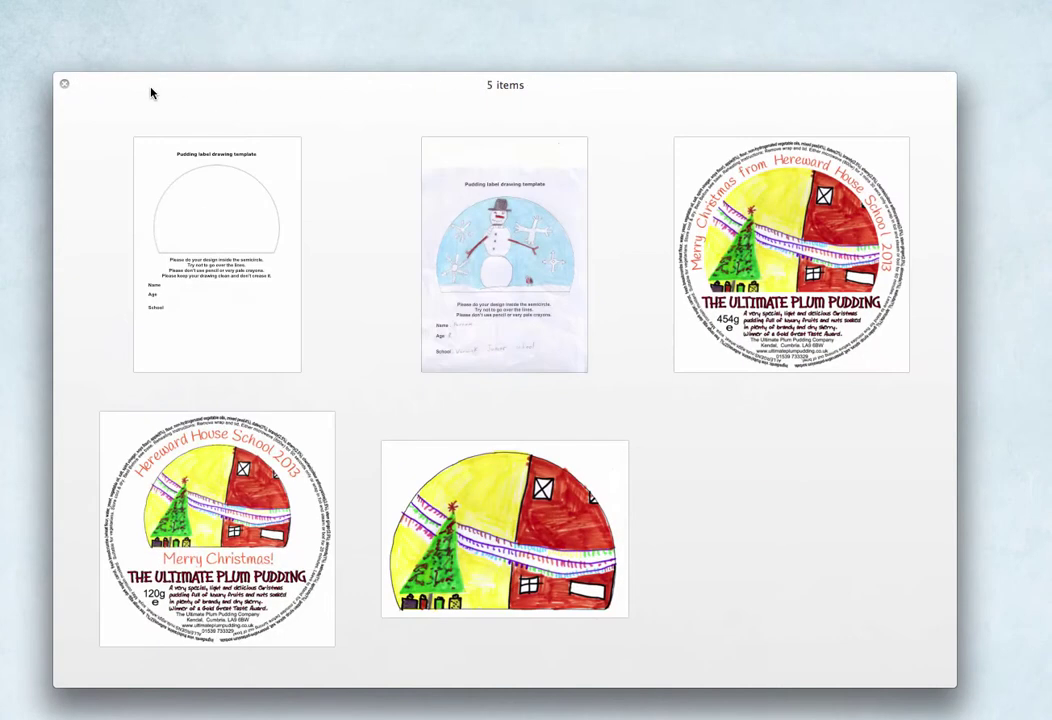
click(474, 284)
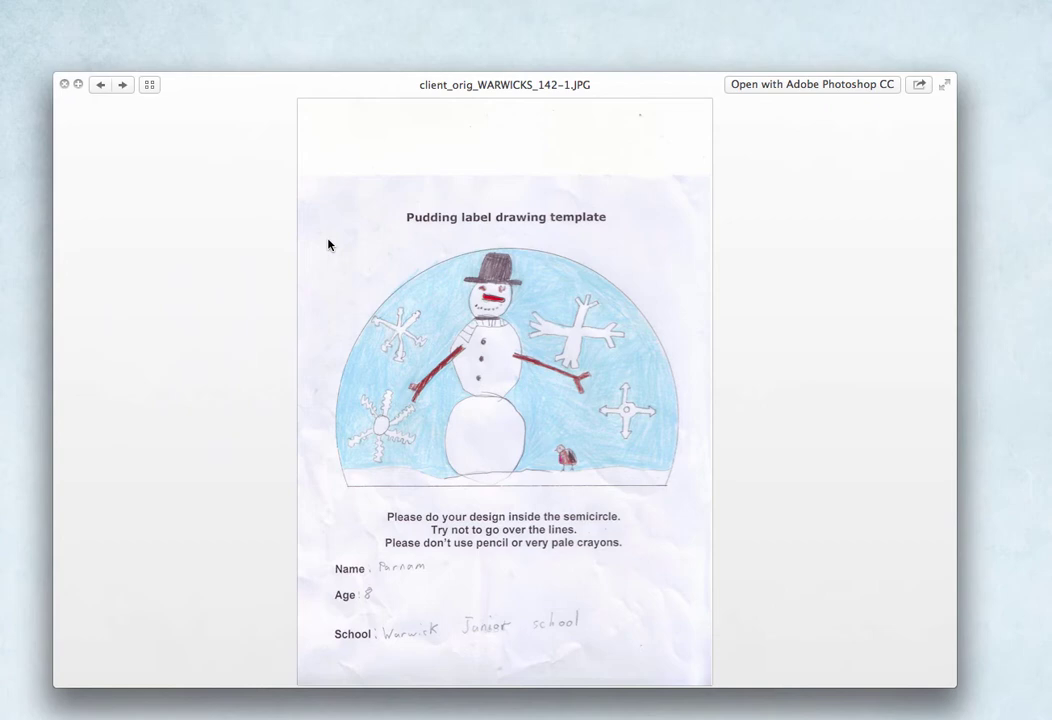
click(149, 85)
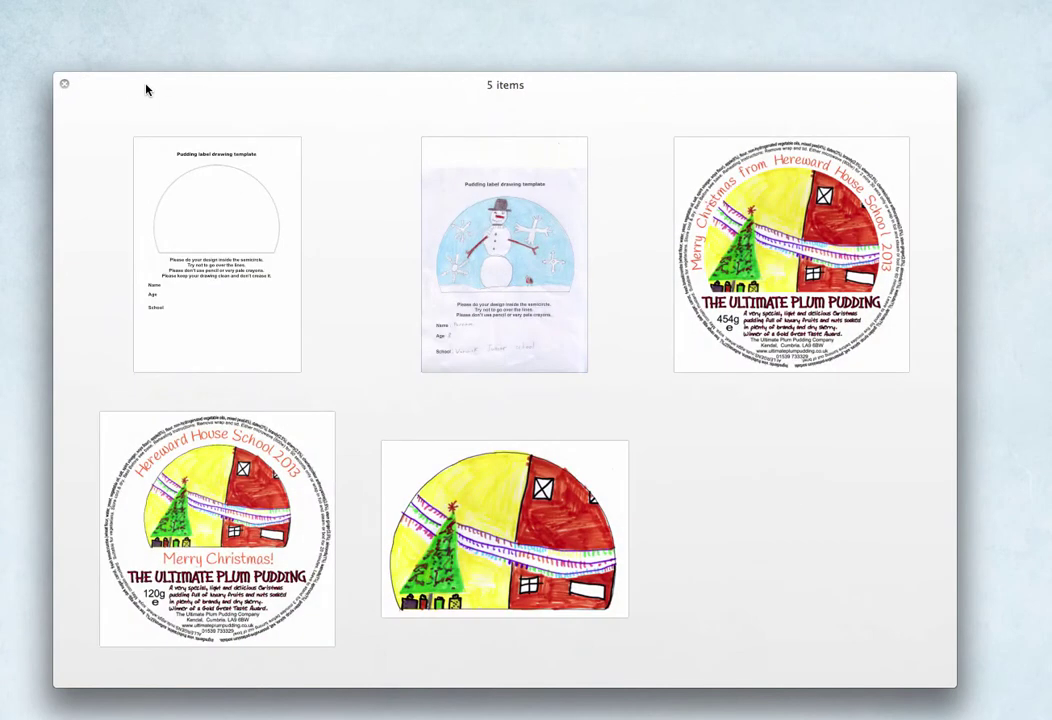
Step: View the 120g and 454g Hereward House School pudding labels full size
click(235, 512)
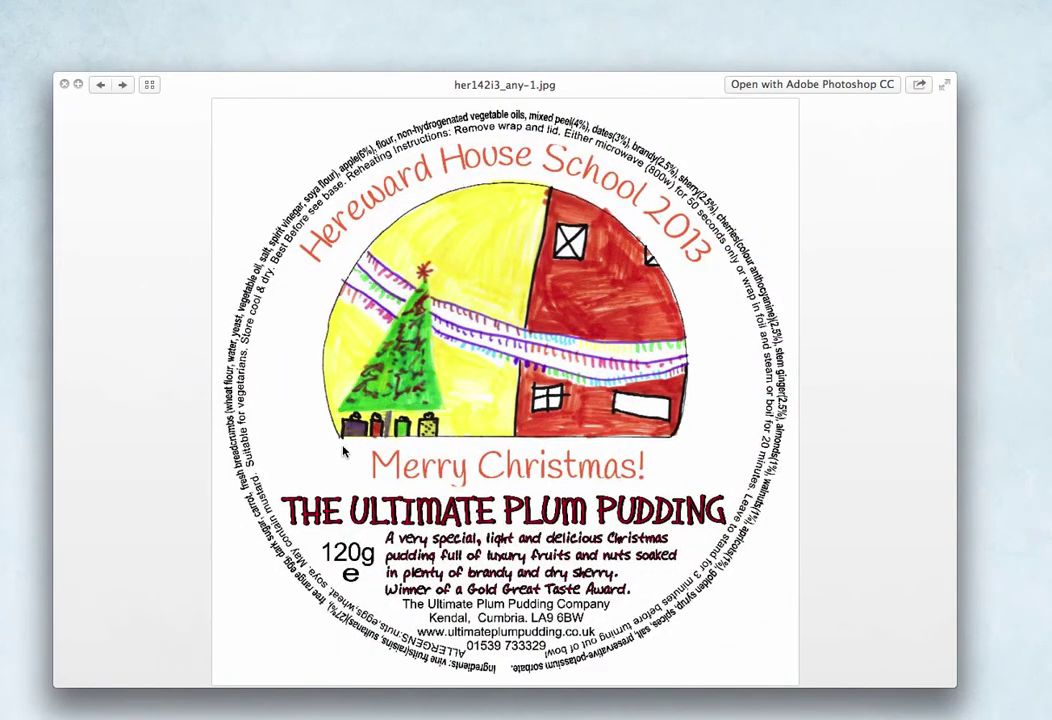
click(148, 85)
click(716, 238)
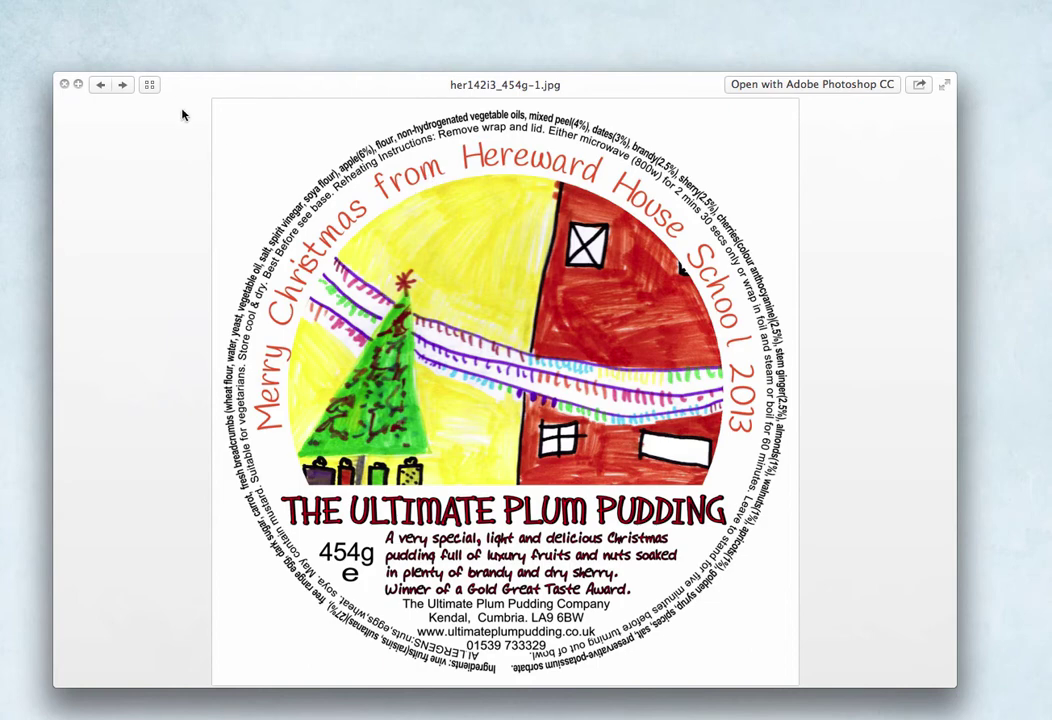
click(149, 85)
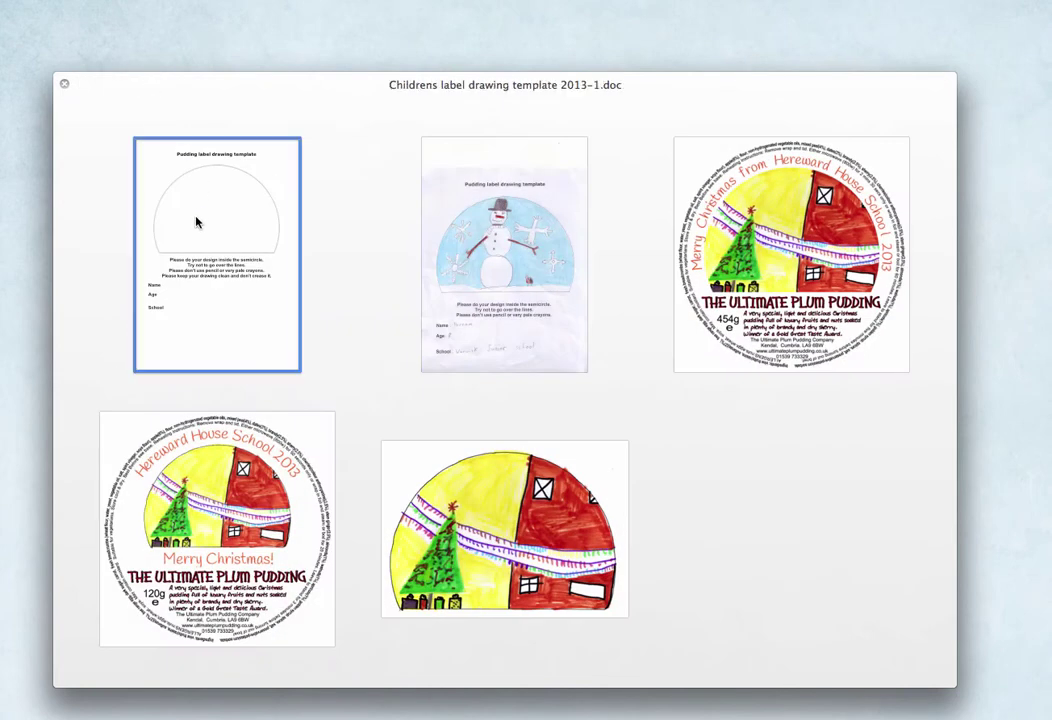